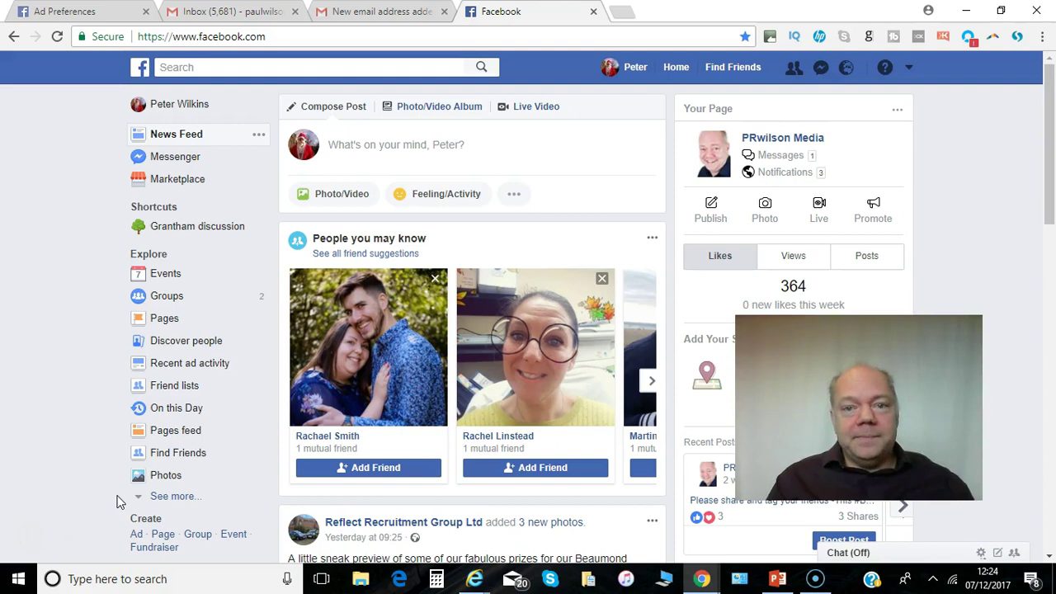
Choose Settings from the account dropdown menu in Facebook's top bar.
{"action": "left_click", "coordinate": [909, 69]}
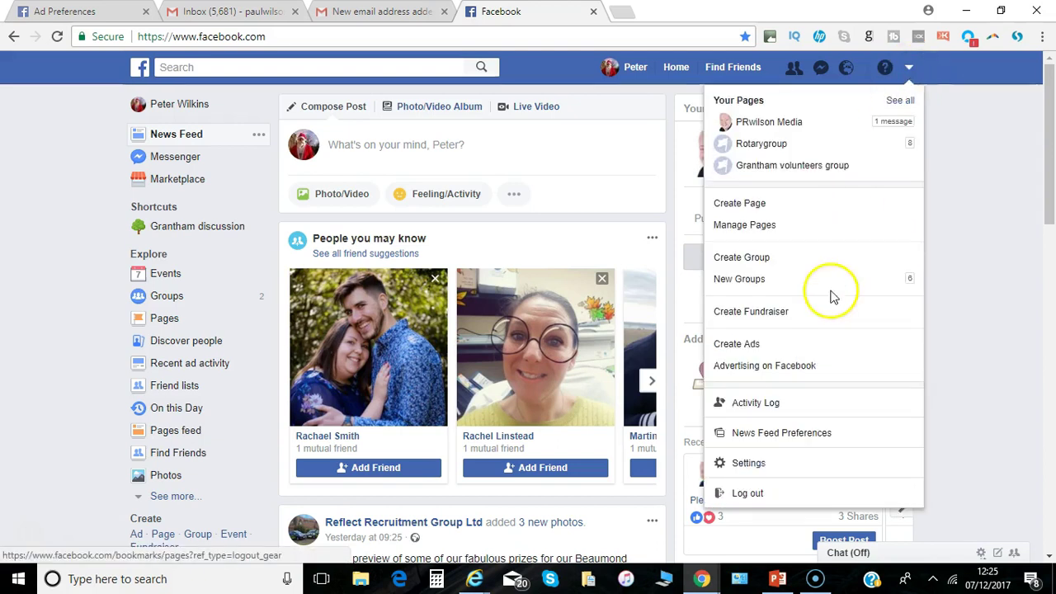
{"action": "left_click", "coordinate": [791, 464]}
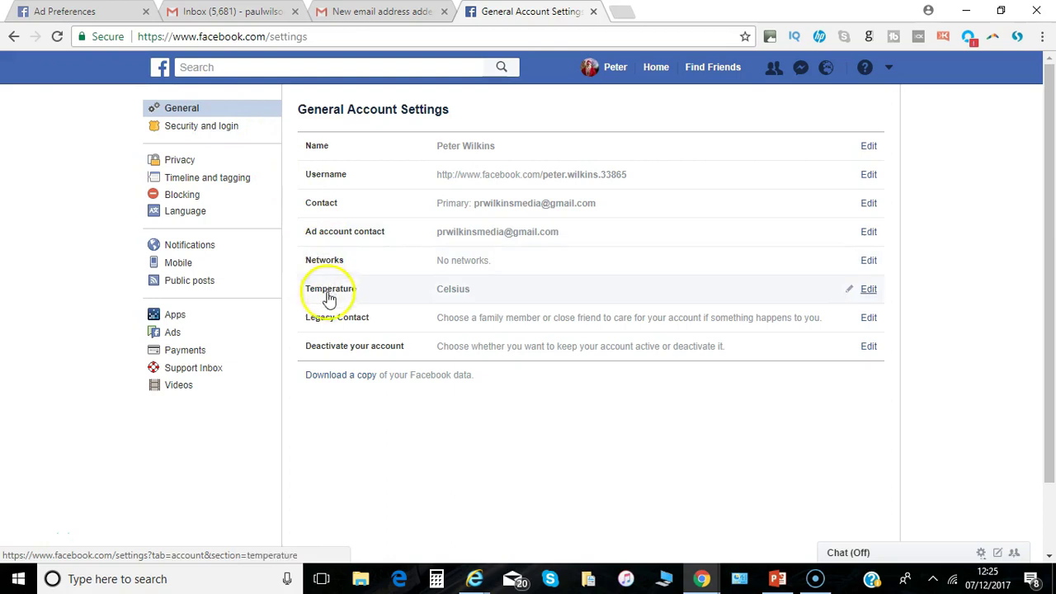
Follow the 'Download a copy' link beneath the General Account Settings list.
{"action": "left_click", "coordinate": [327, 386]}
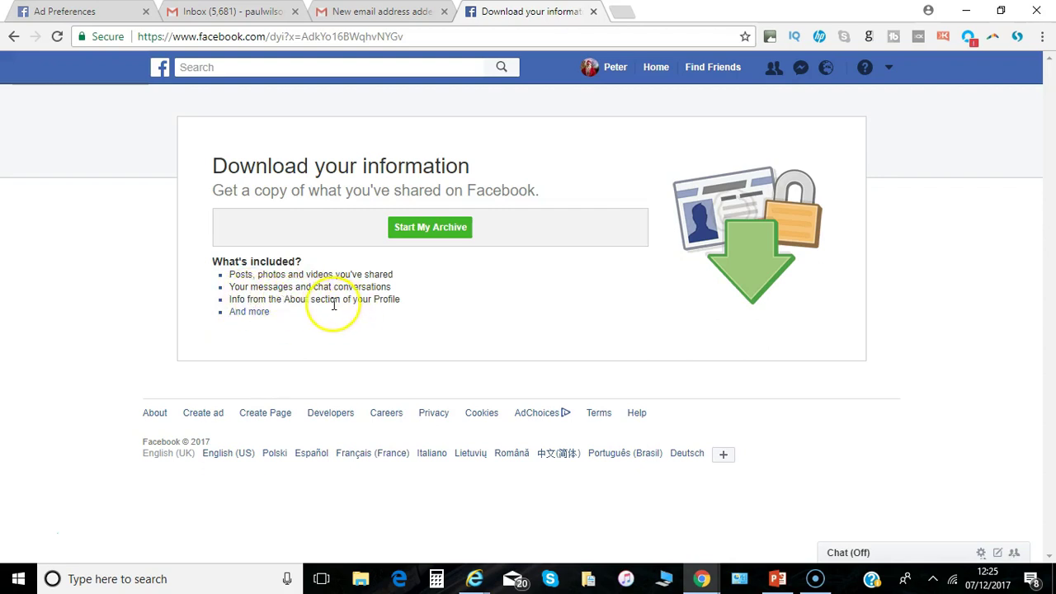
{"action": "left_click", "coordinate": [269, 315]}
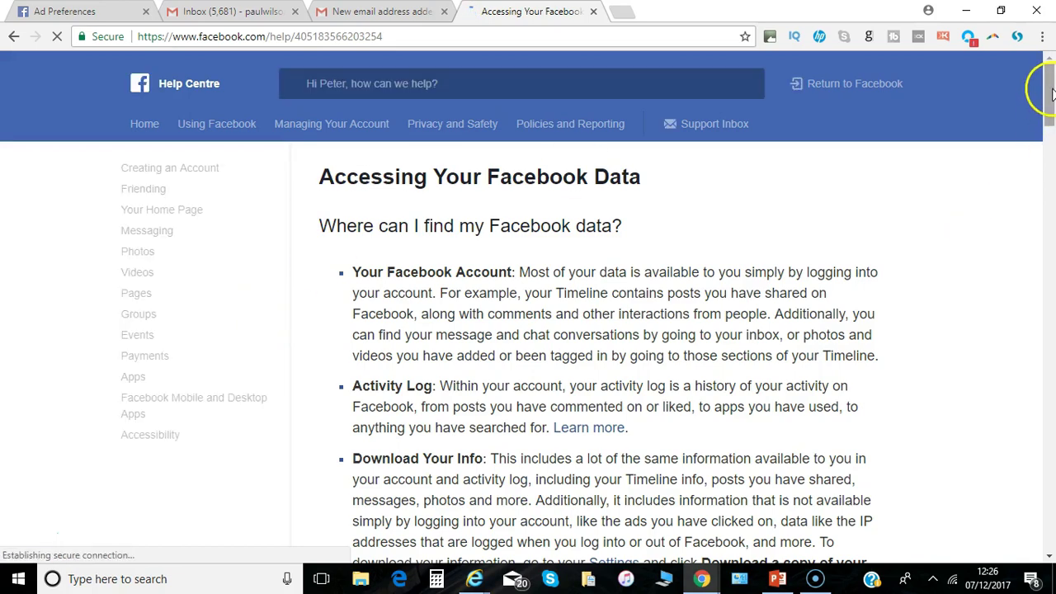
{"action": "mouse_move", "coordinate": [1046, 82]}
{"action": "left_mouse_down"}
{"action": "mouse_move", "coordinate": [1049, 177]}
{"action": "mouse_move", "coordinate": [1030, 83]}
{"action": "left_mouse_up"}
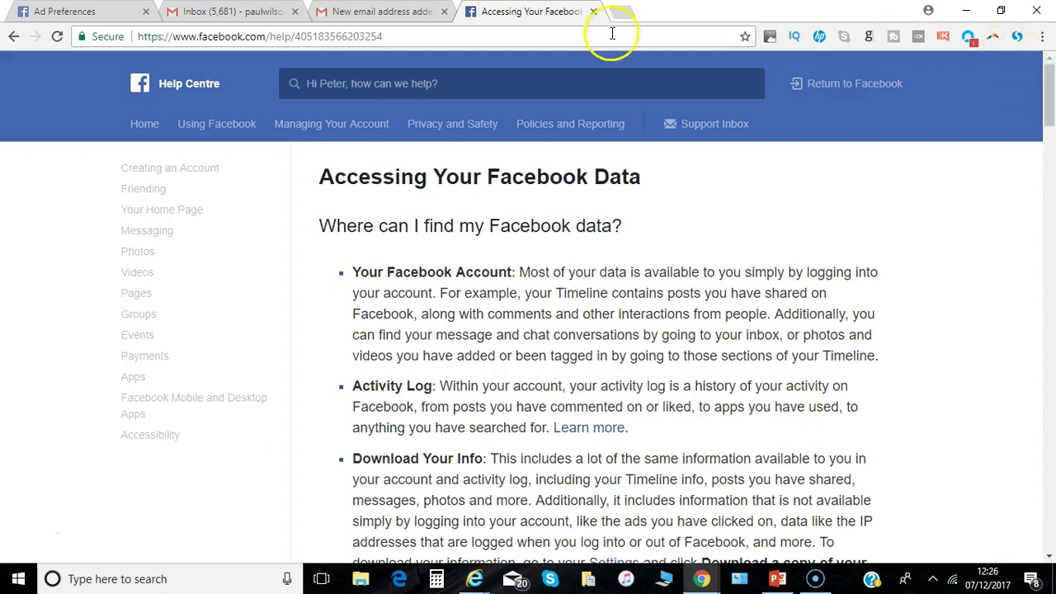
{"action": "left_click", "coordinate": [14, 36]}
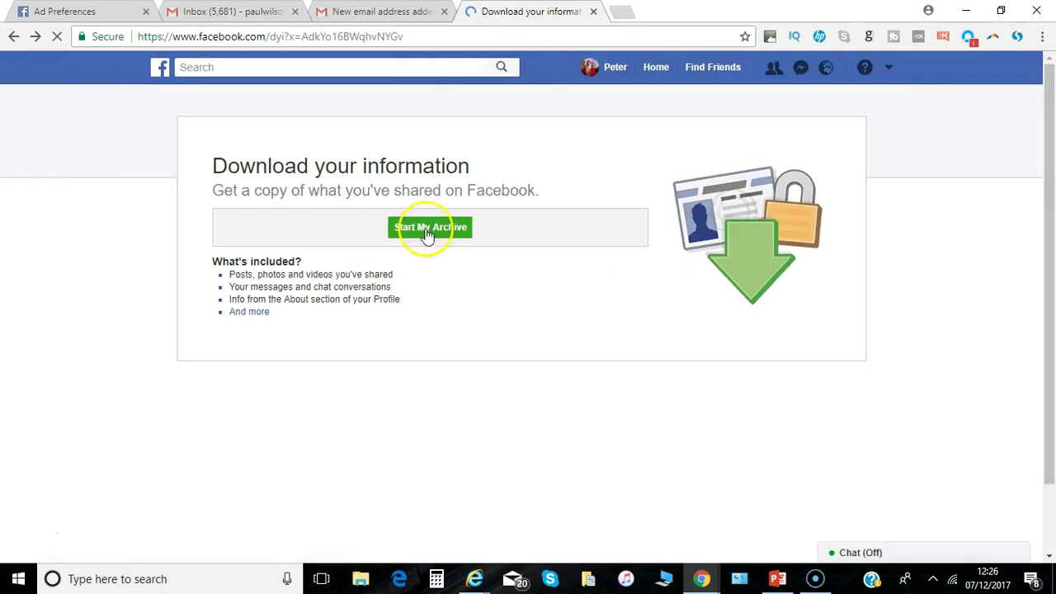
Start My Archive and confirm the archive request in the dialog.
{"action": "left_click", "coordinate": [434, 232]}
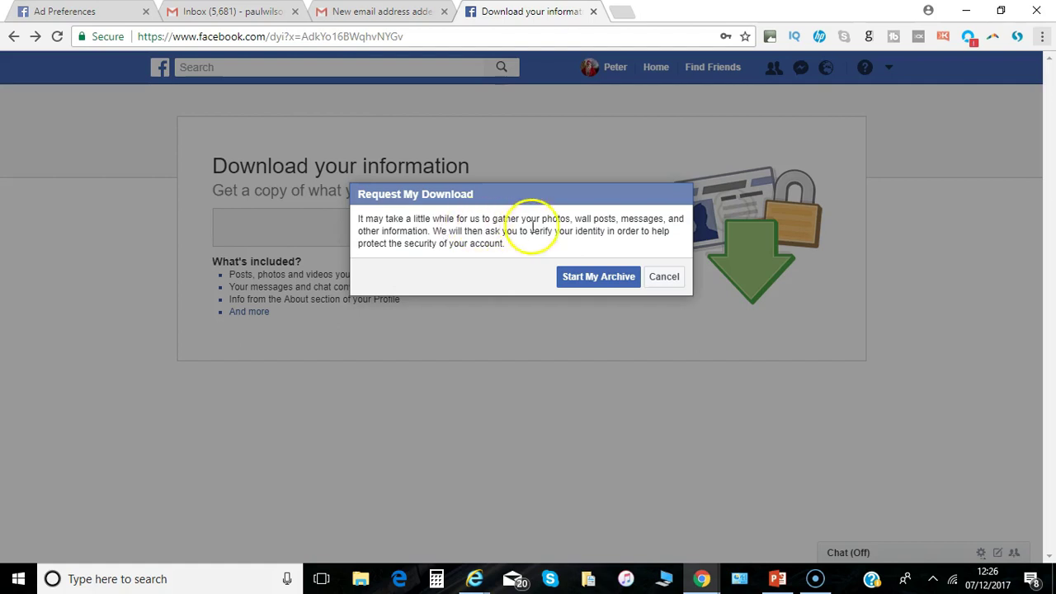
{"action": "left_click", "coordinate": [594, 277]}
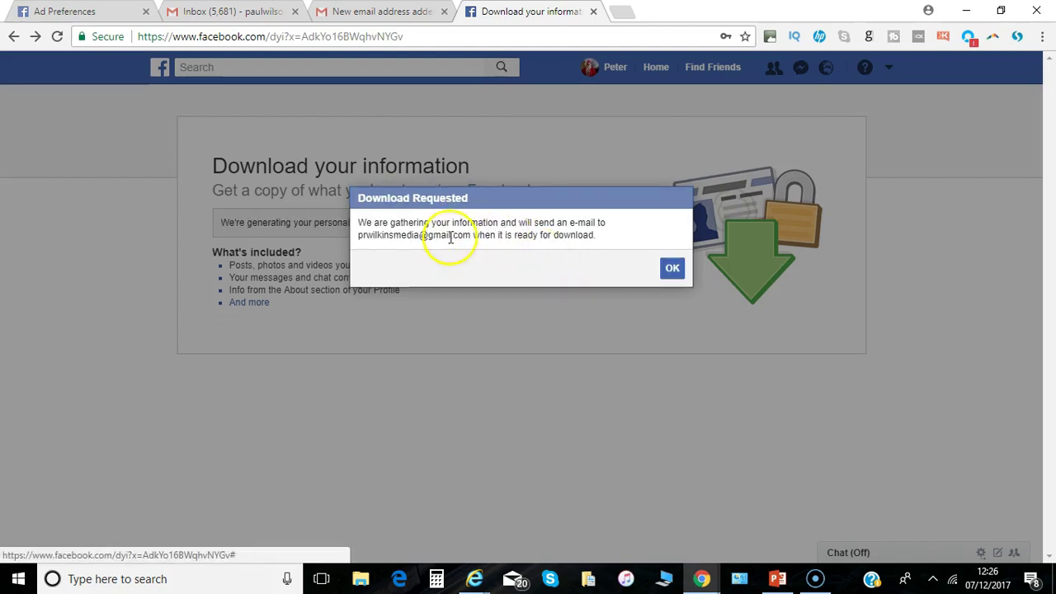
Dismiss the download-requested notice and read Facebook's request email in Gmail.
{"action": "left_click", "coordinate": [673, 272]}
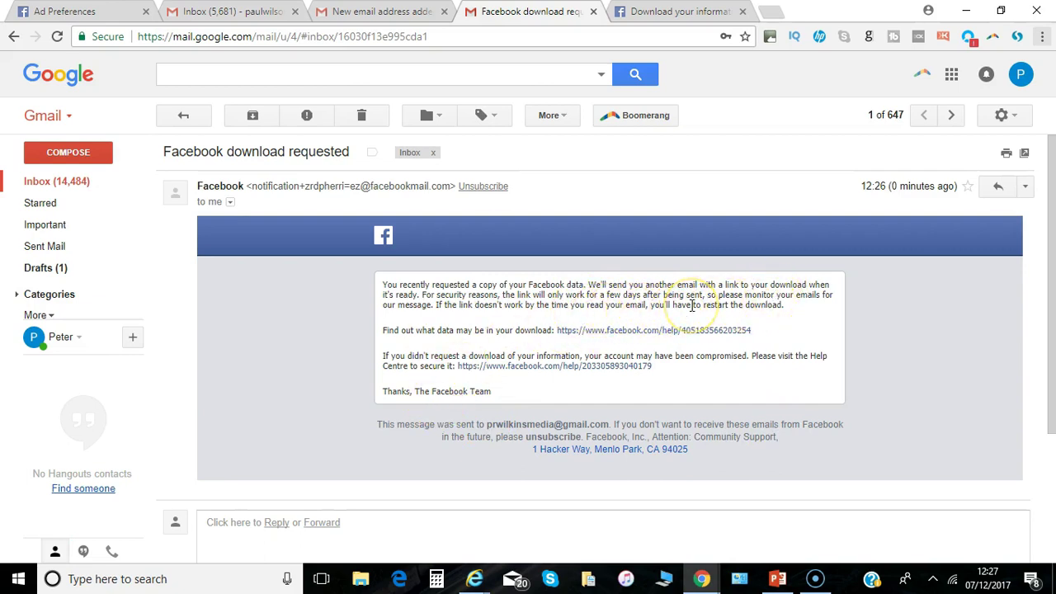
{"action": "left_click", "coordinate": [725, 308]}
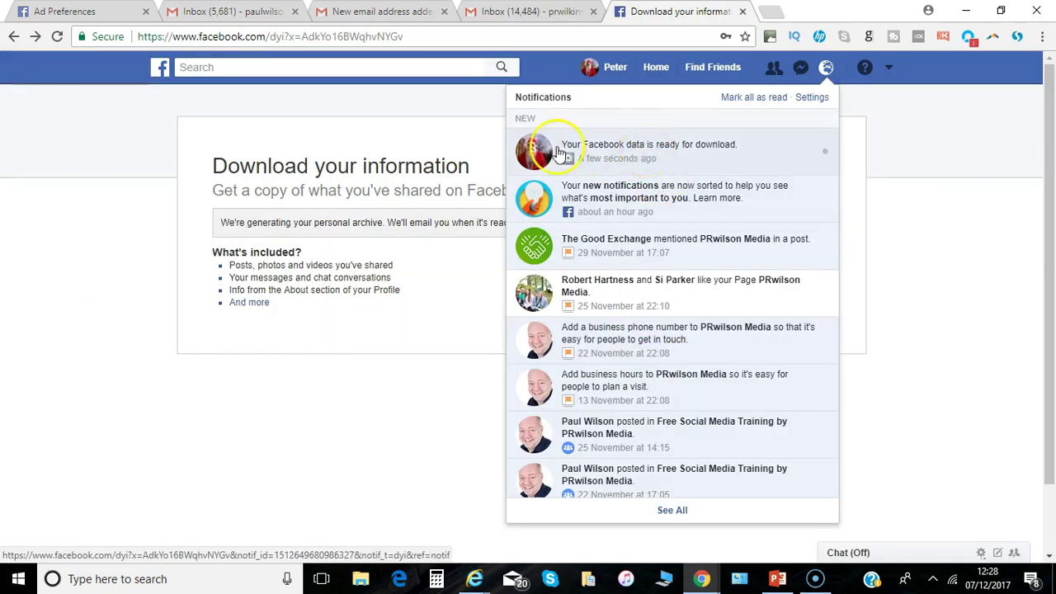
Download the ready archive after re-entering the account password, then show the zip in its folder.
{"action": "left_click", "coordinate": [656, 152]}
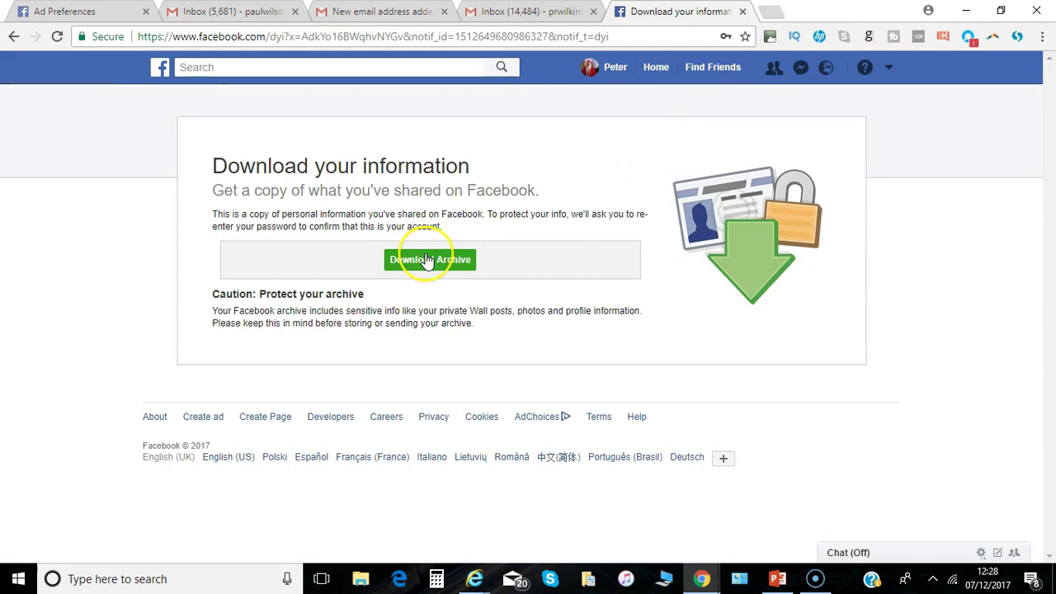
{"action": "left_click", "coordinate": [427, 260]}
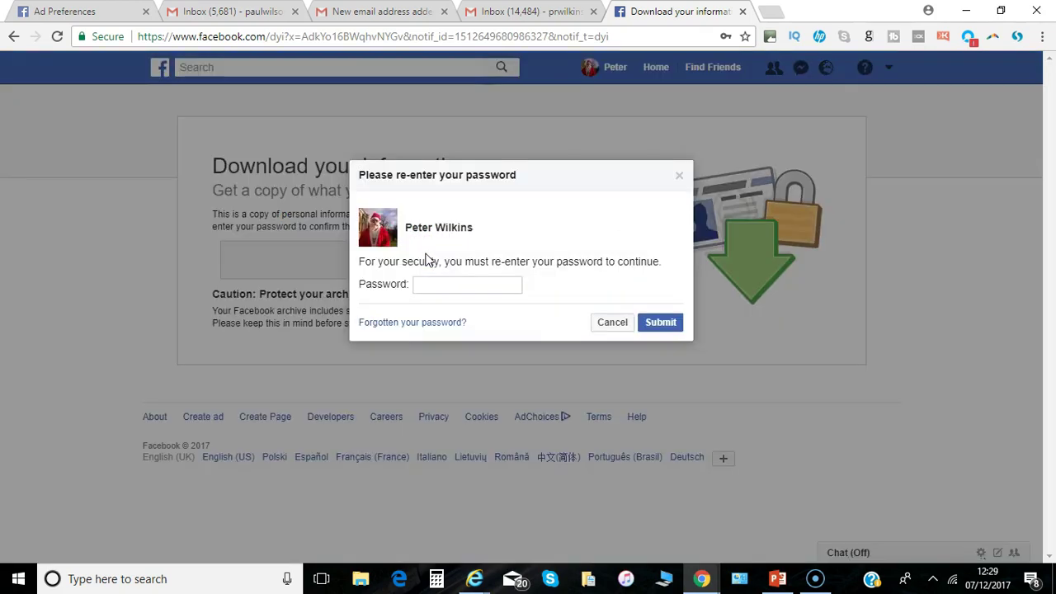
{"action": "type", "text": "••••••••••••"}
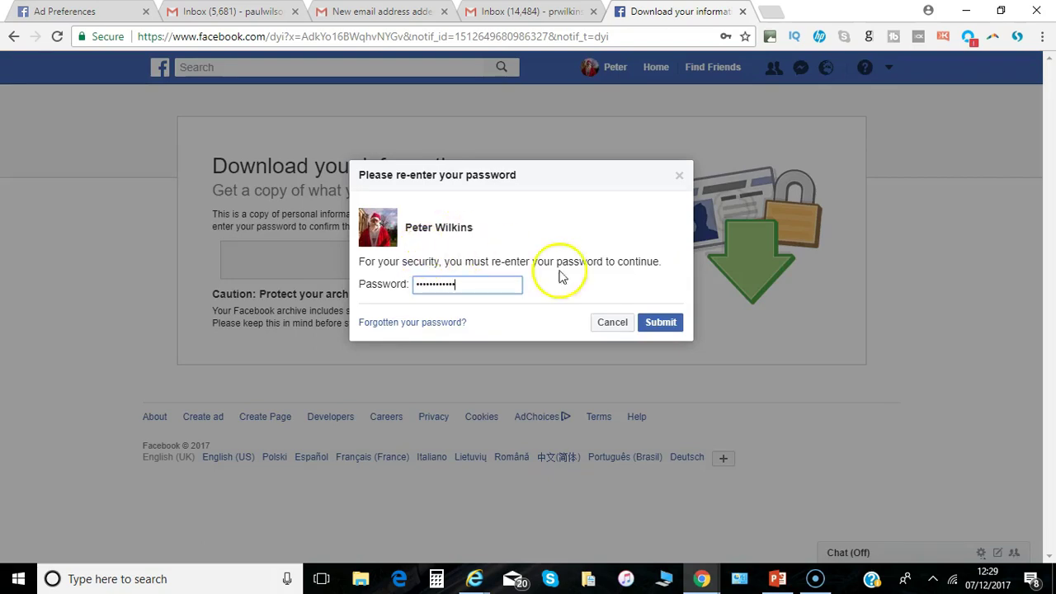
{"action": "left_click", "coordinate": [673, 324]}
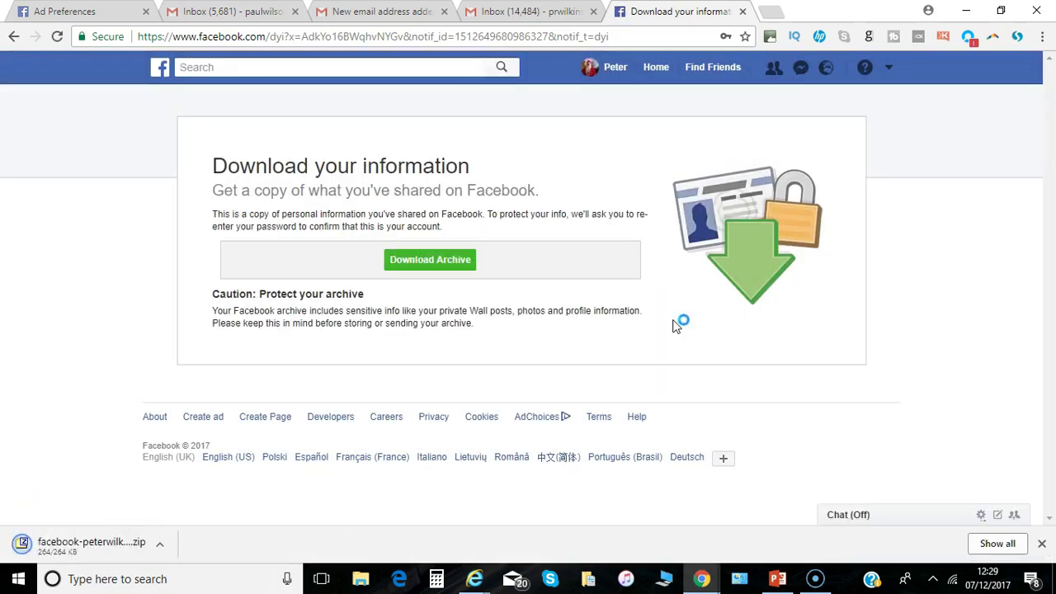
{"action": "left_click", "coordinate": [161, 548]}
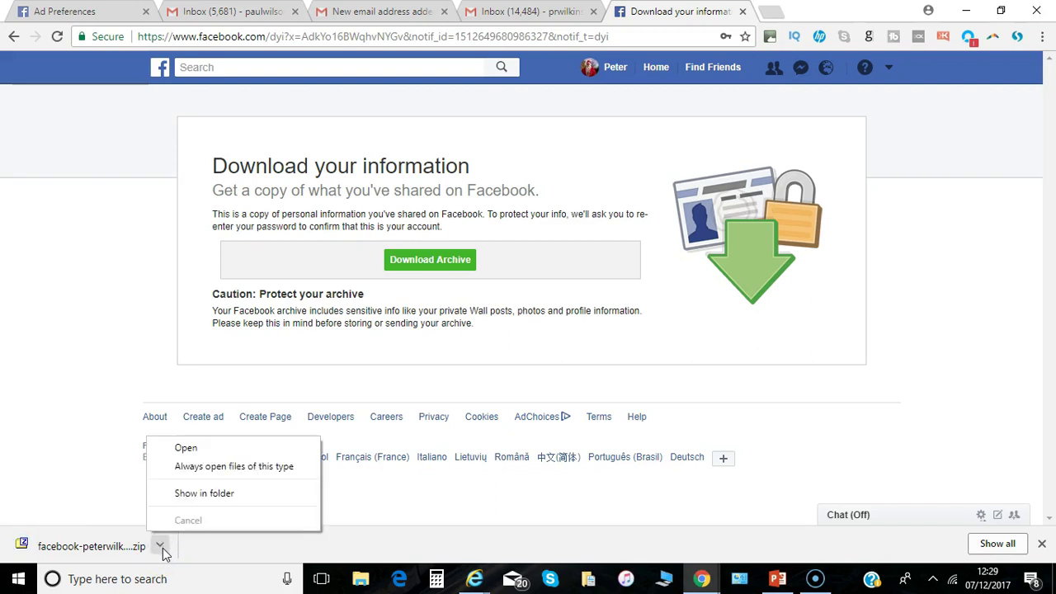
{"action": "left_click", "coordinate": [198, 494]}
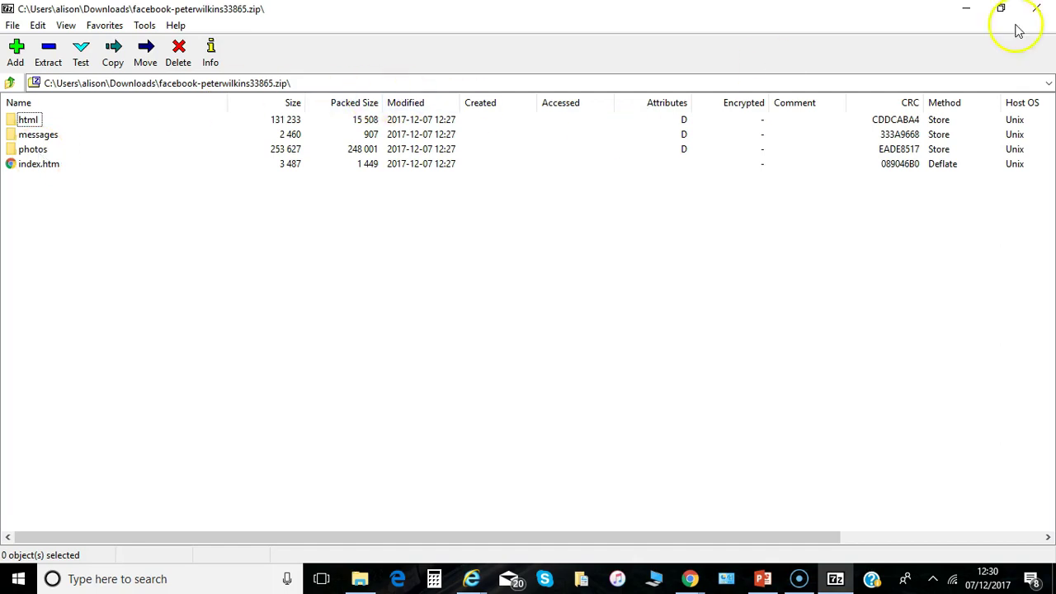
Minimize both the archive manager and the Downloads folder windows.
{"action": "left_click", "coordinate": [969, 10]}
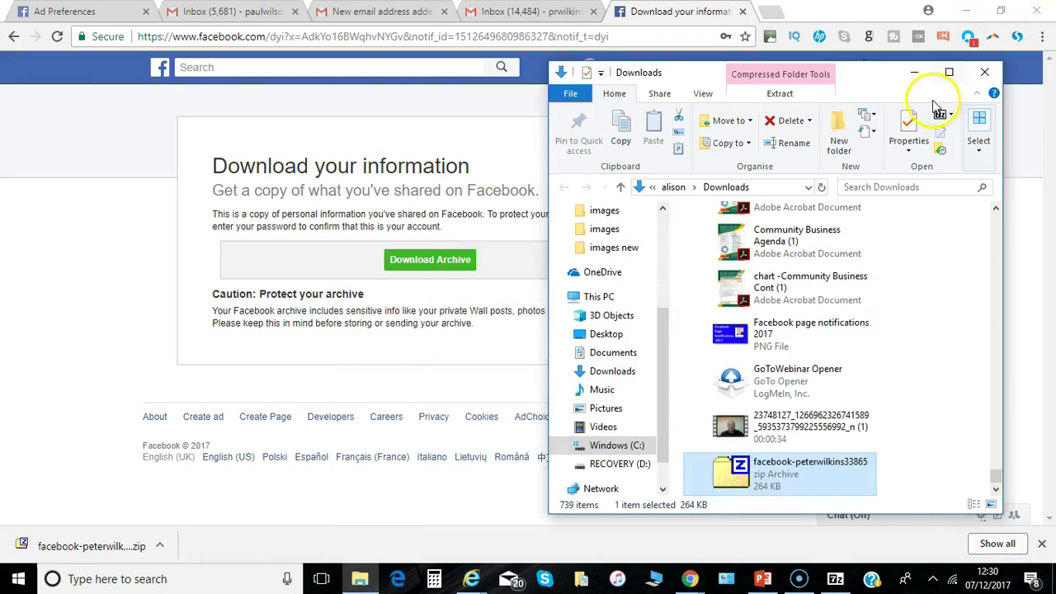
{"action": "left_click", "coordinate": [914, 72]}
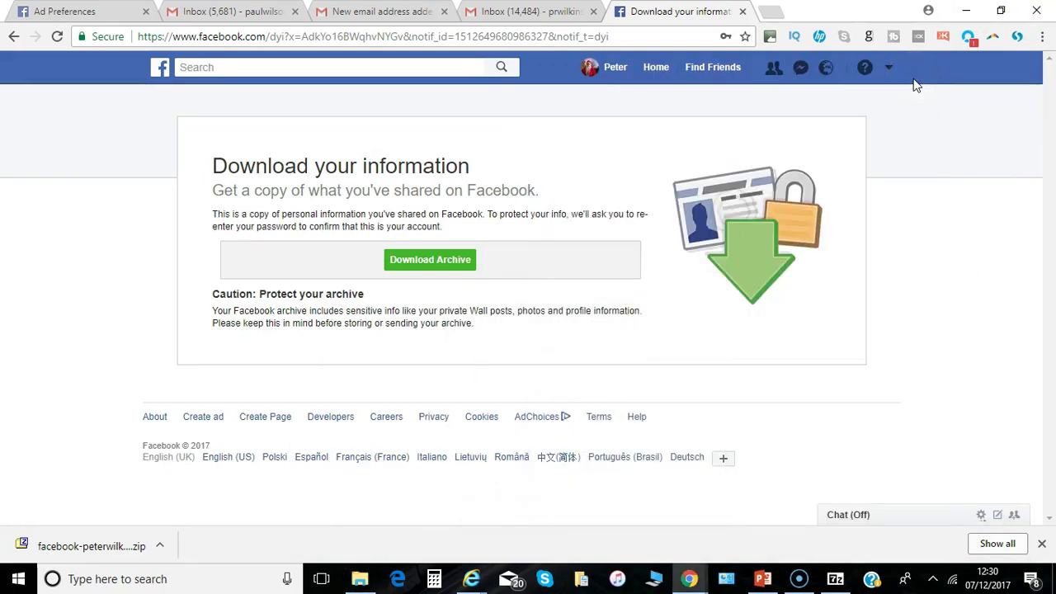